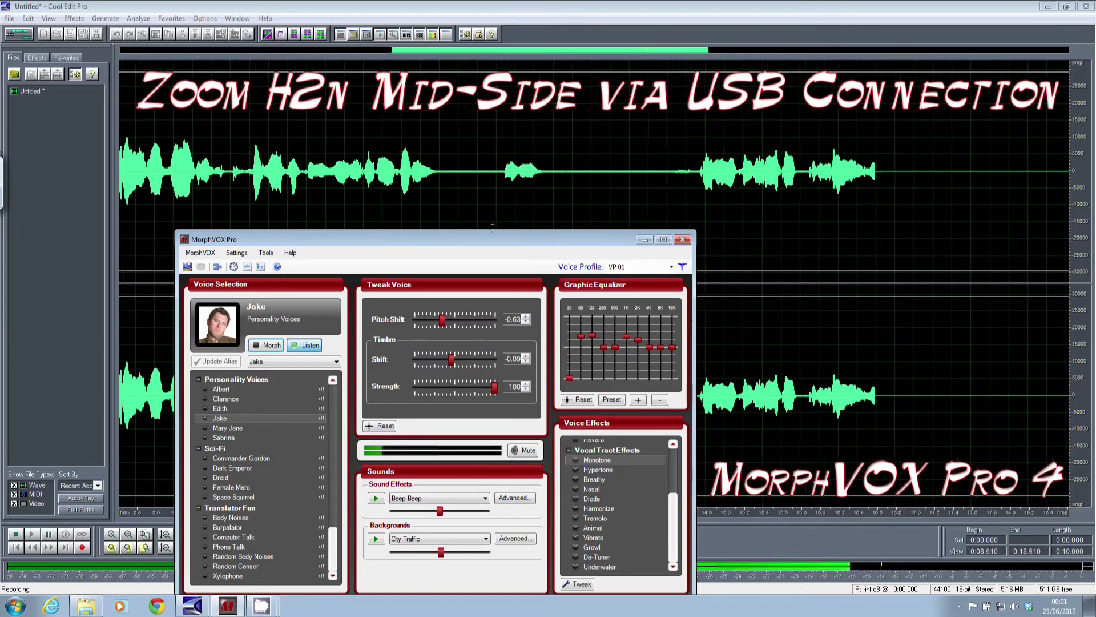
- Reposition the MorphVOX Pro window to show it fully, turn on voice morphing and choose the Mister Voice male voice
drag(489, 237, 496, 132)
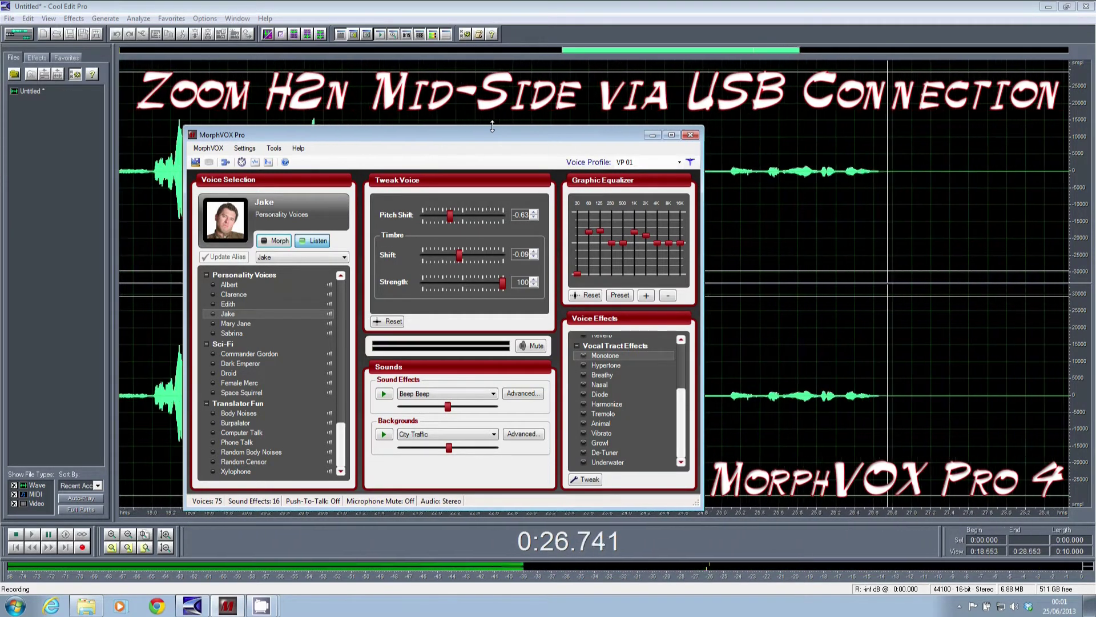
click(280, 242)
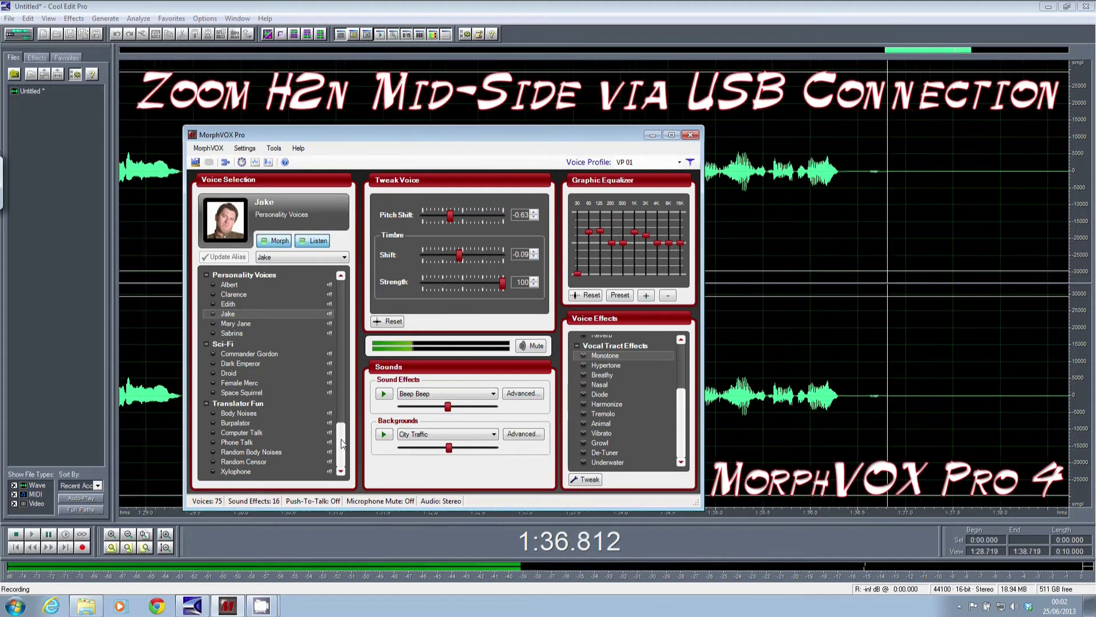
scroll(342, 420, up, 5)
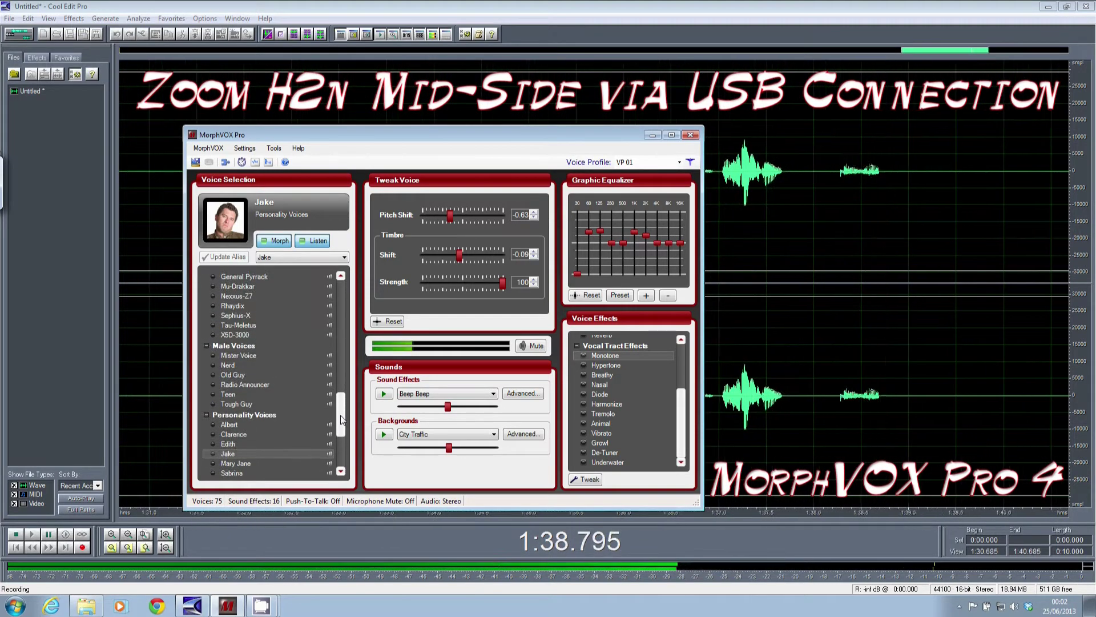
click(244, 358)
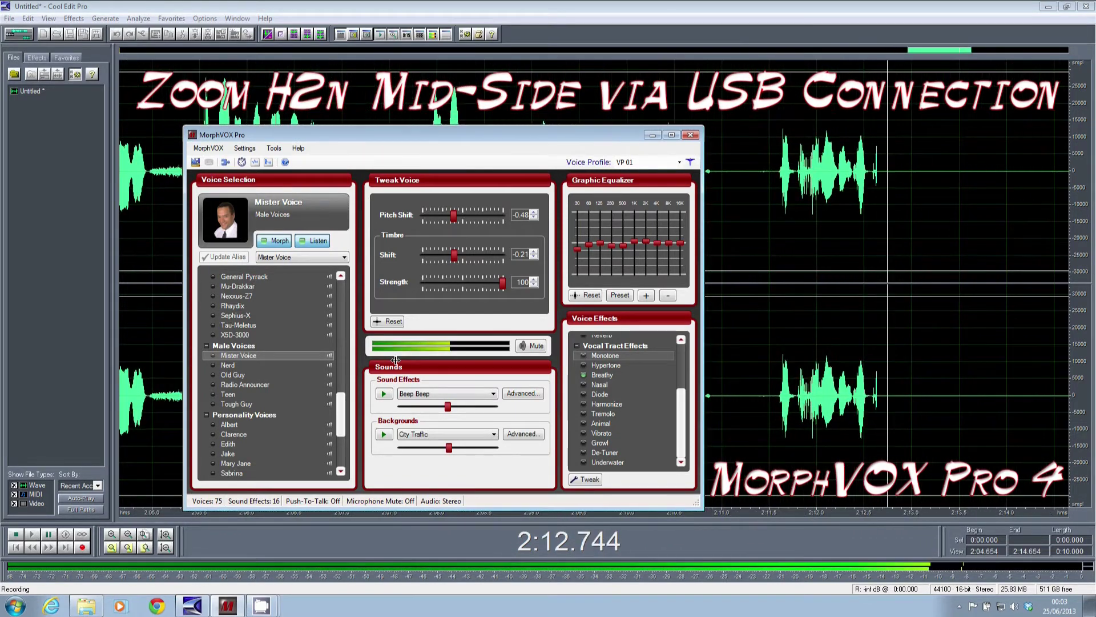
- Switch to the Tough Guy male voice and enable its Growl vocal tract effect
click(244, 404)
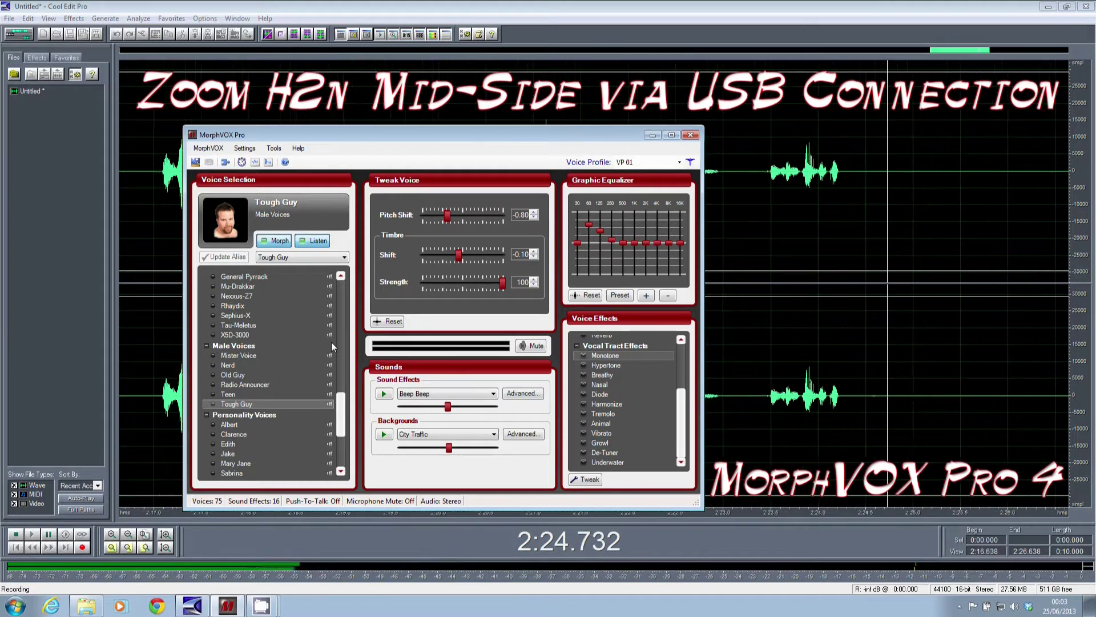
click(594, 444)
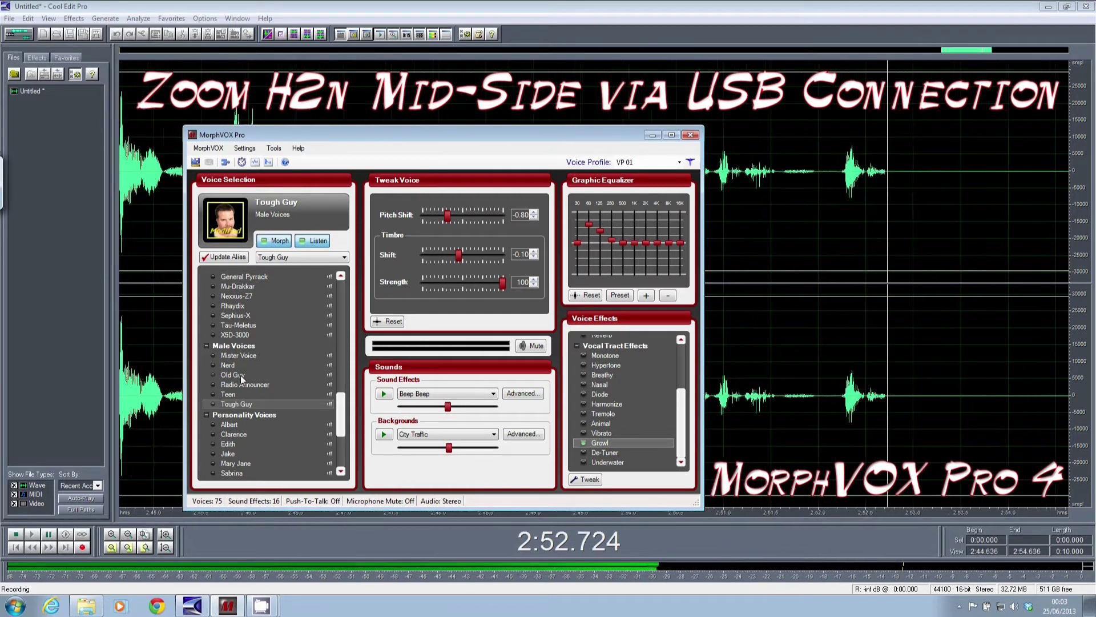
- Switch to the Old Guy voice without saving the Tough Guy changes, and enable the Animal vocal tract effect
click(234, 375)
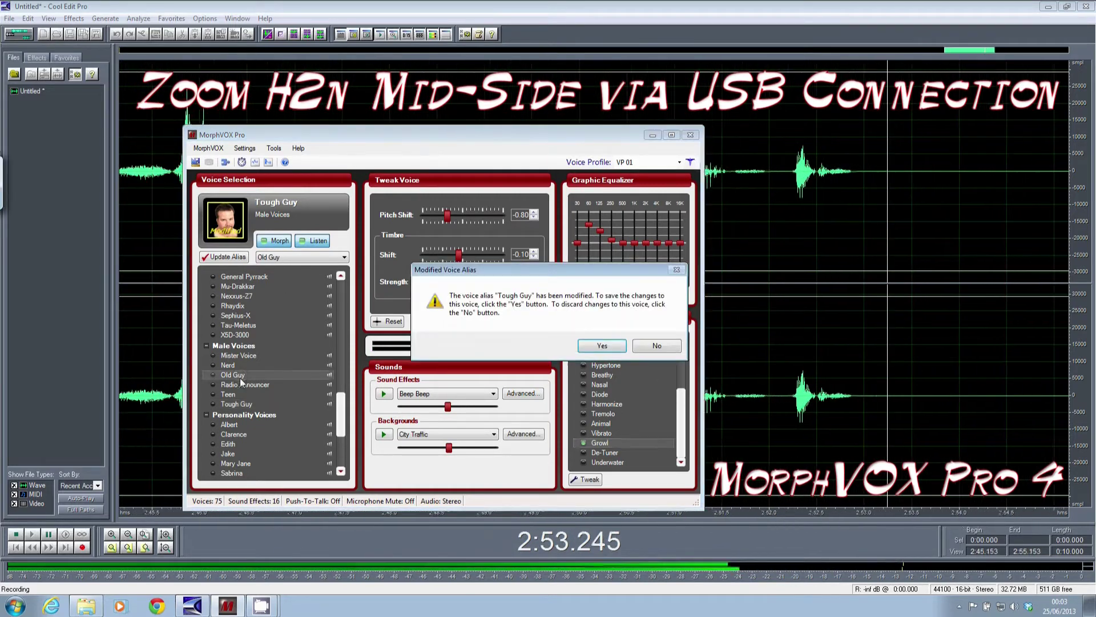
click(655, 347)
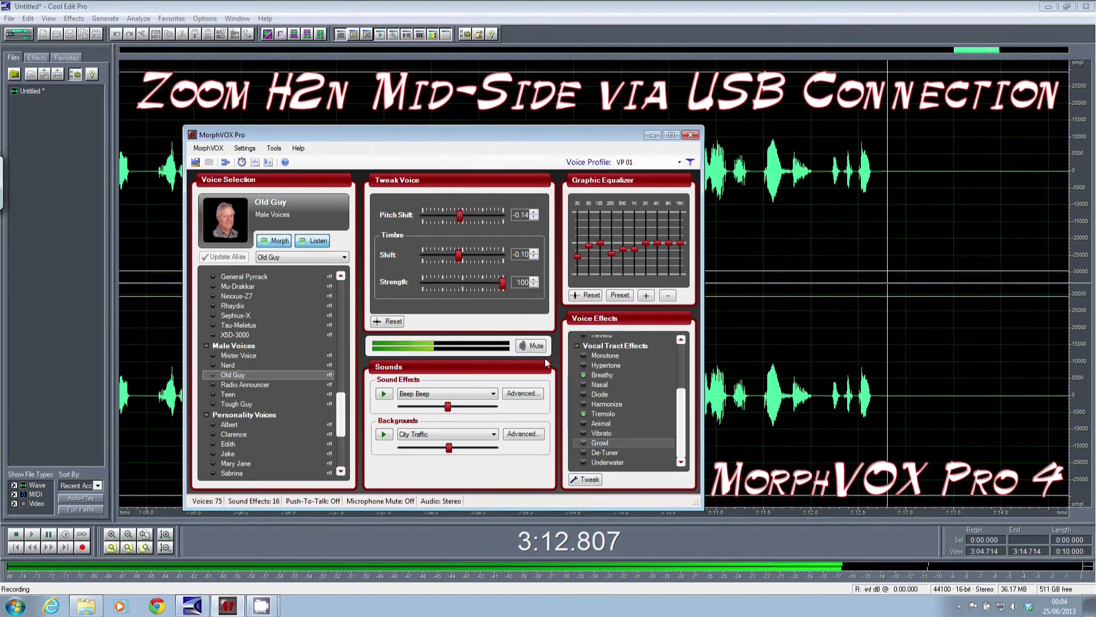
click(600, 423)
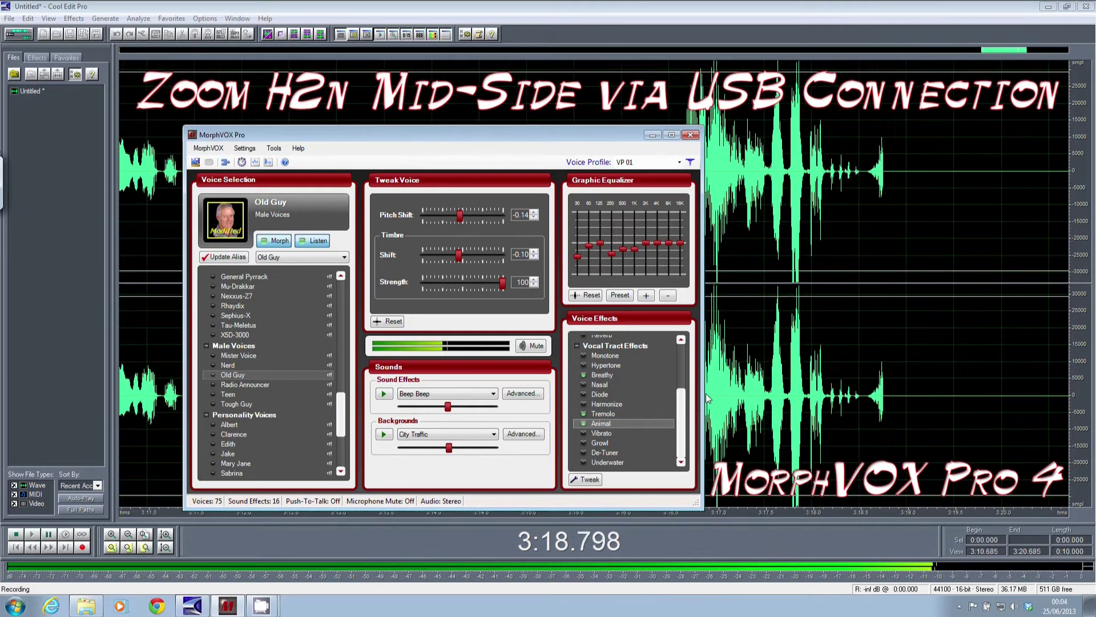
- Play the City Traffic background sound briefly under the voice and stop it again
click(384, 434)
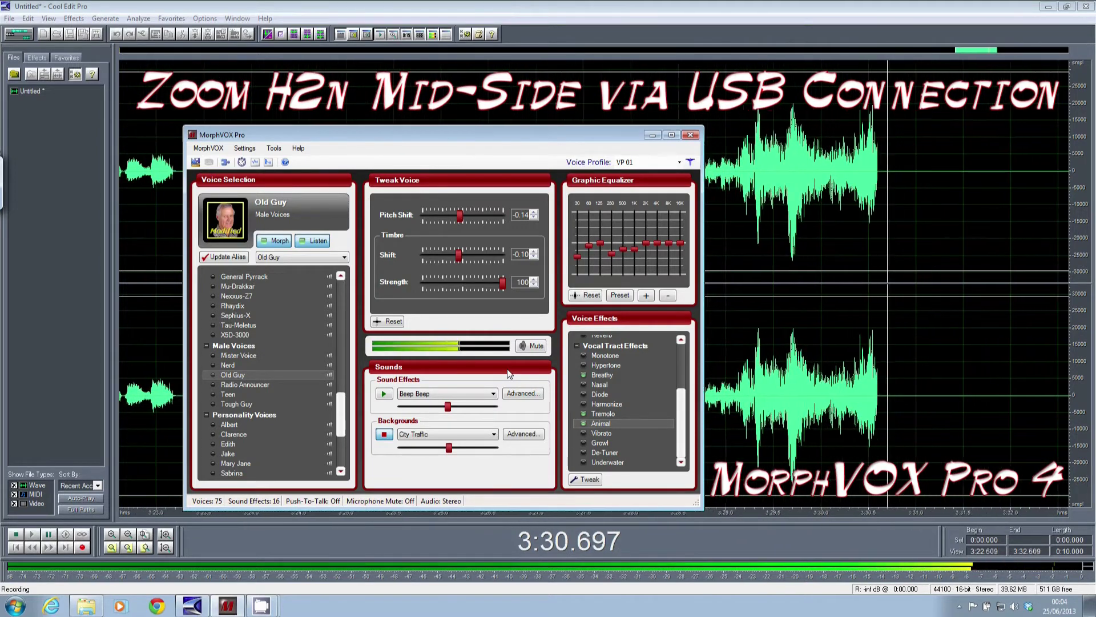
click(385, 434)
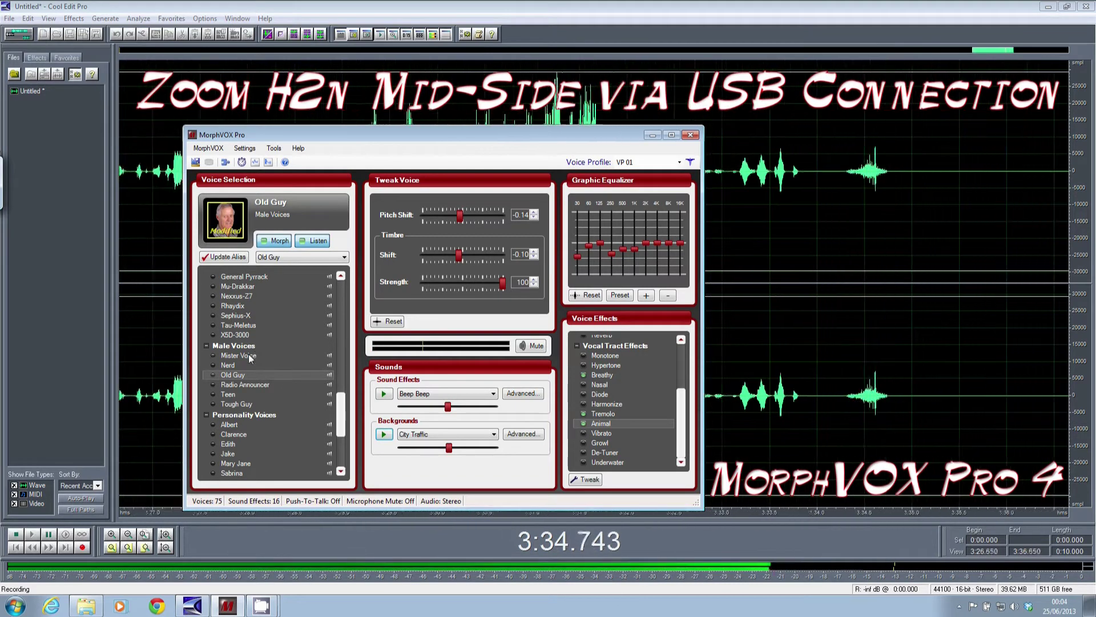
- Switch to the default Child voice, discarding the changes made to Old Guy
drag(343, 426, 335, 310)
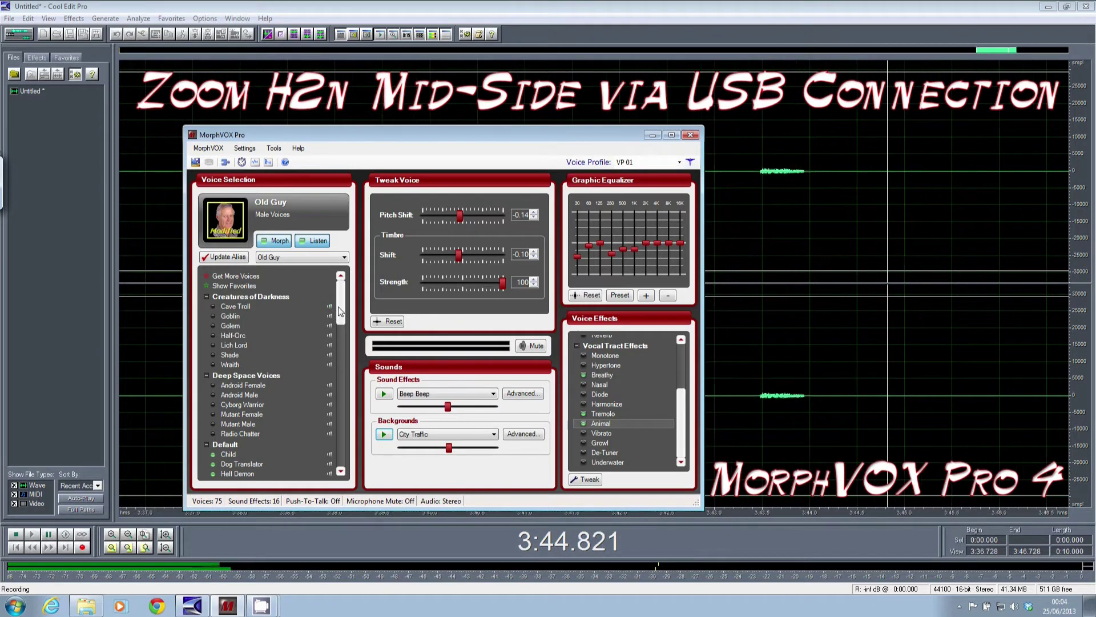
click(228, 454)
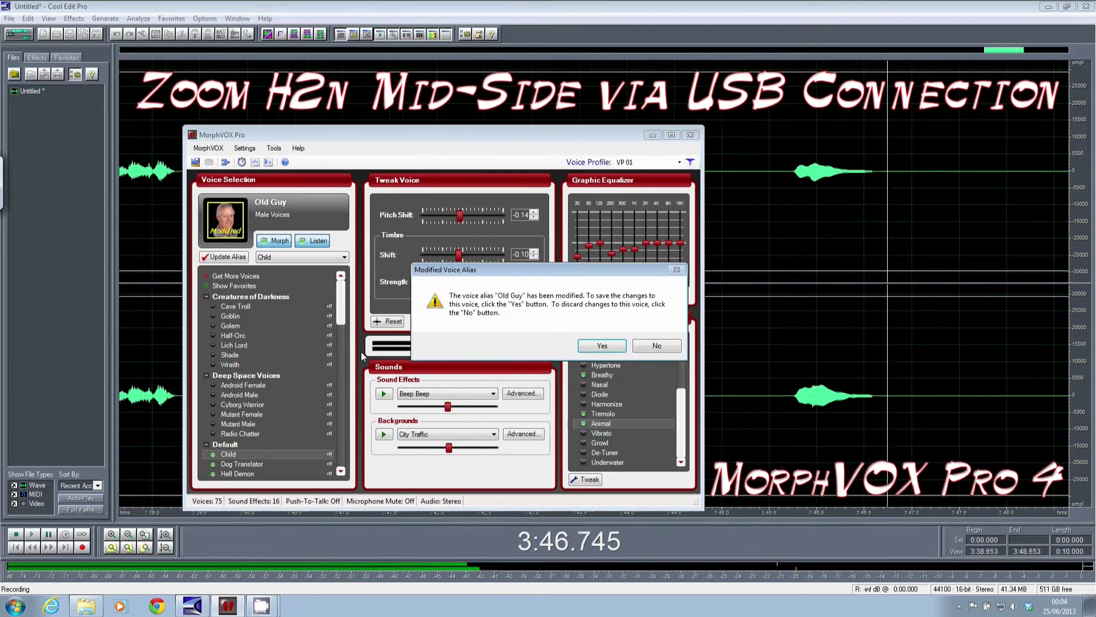
click(656, 346)
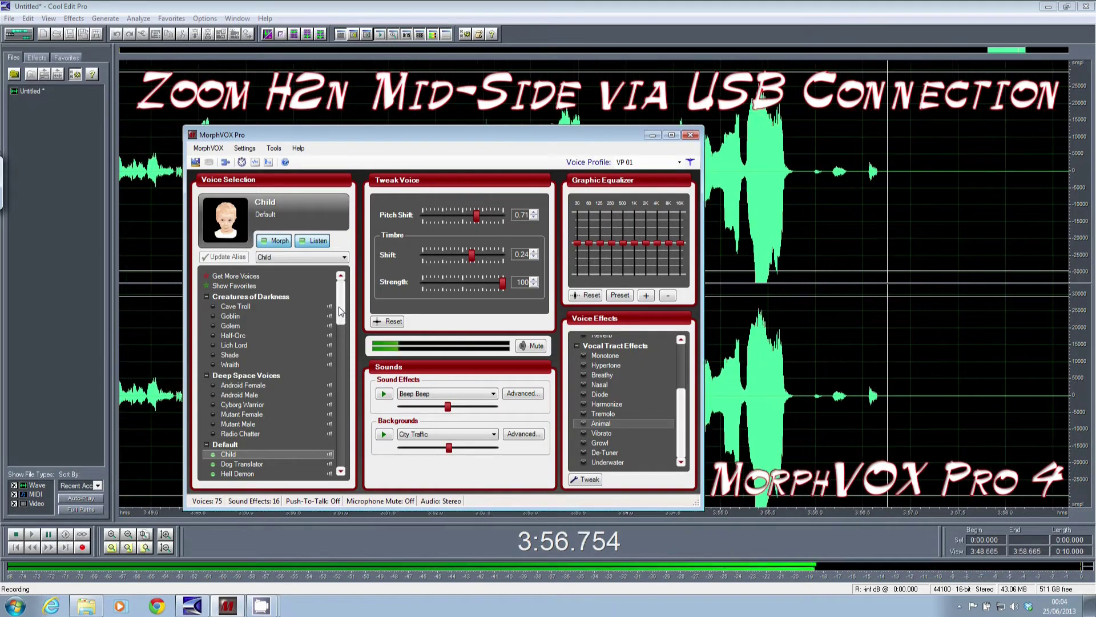
- Try out the Radio Chatter, Cave Troll, Dwarf and Wolf Male voices one after another
click(239, 433)
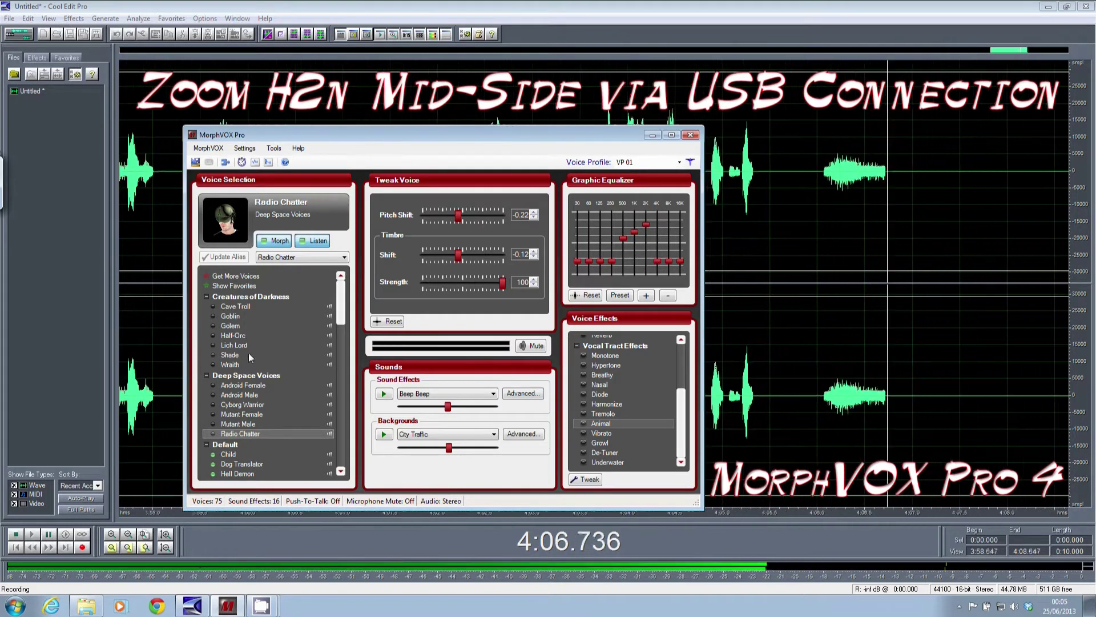
click(273, 305)
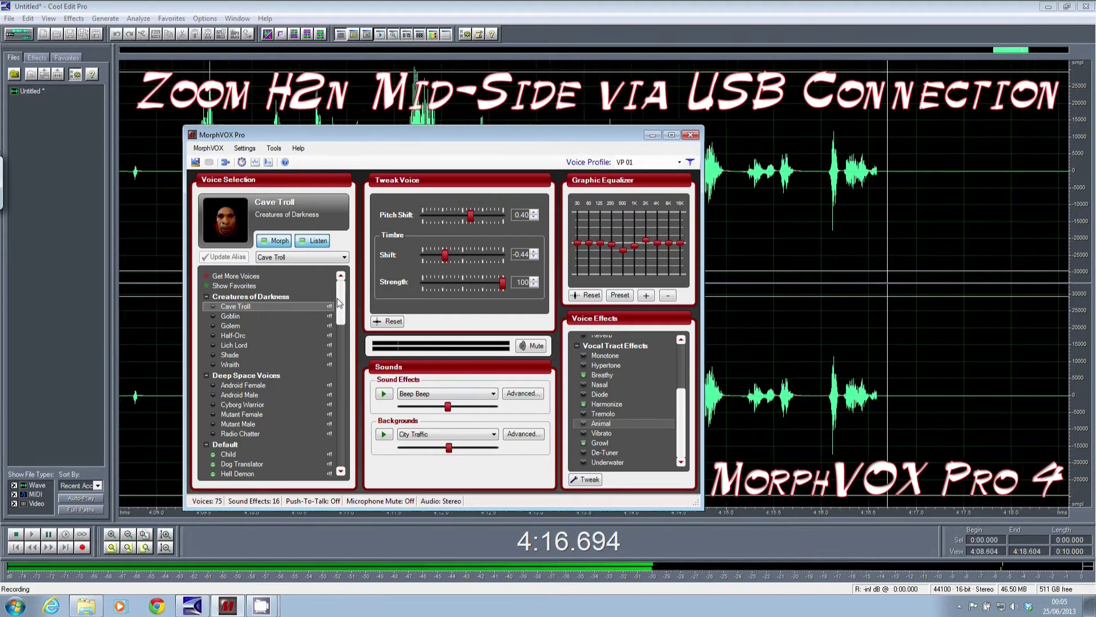
drag(337, 309, 342, 343)
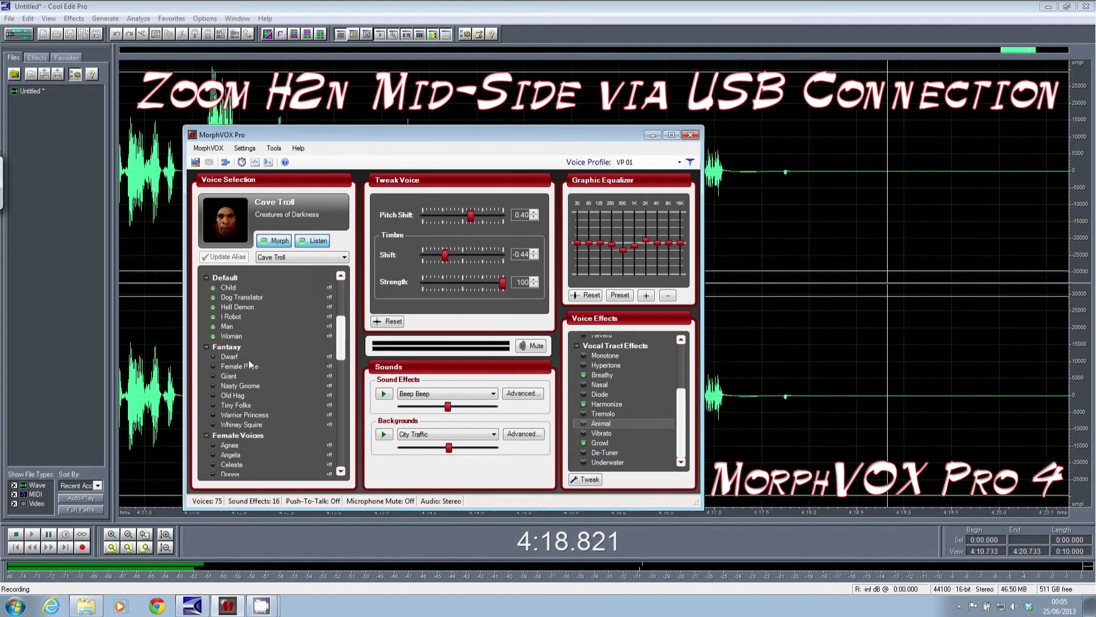
click(230, 356)
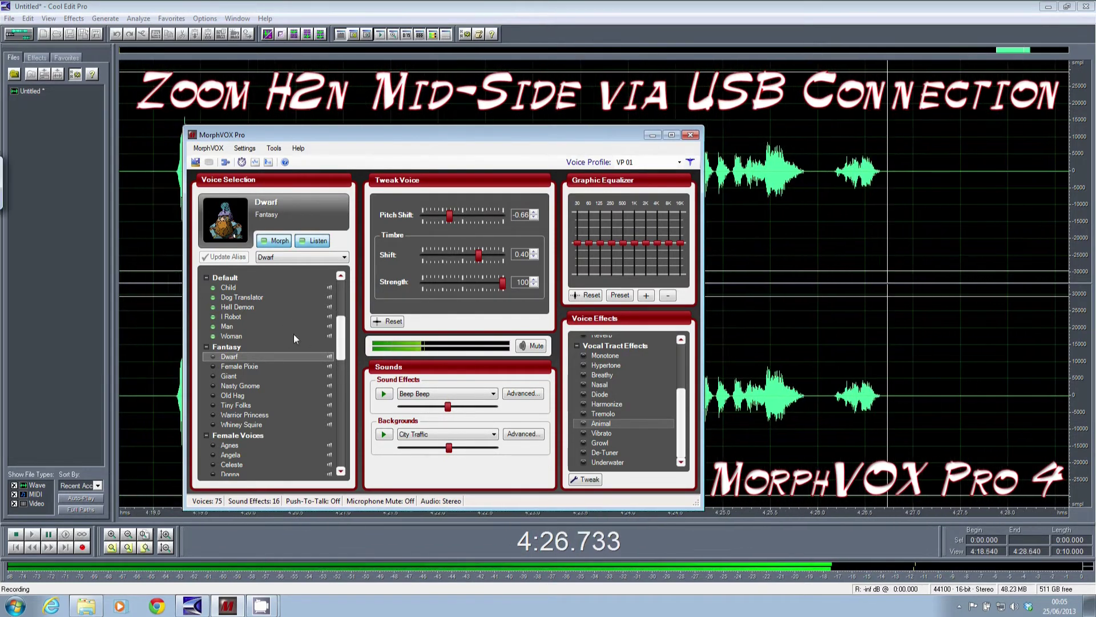
drag(342, 334, 337, 381)
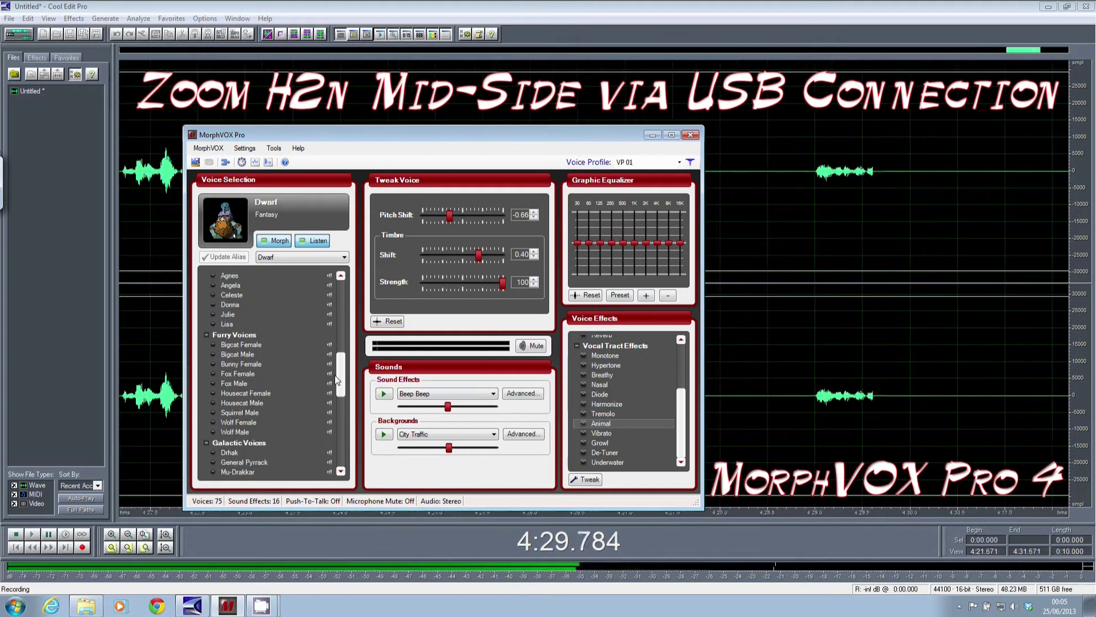
click(245, 433)
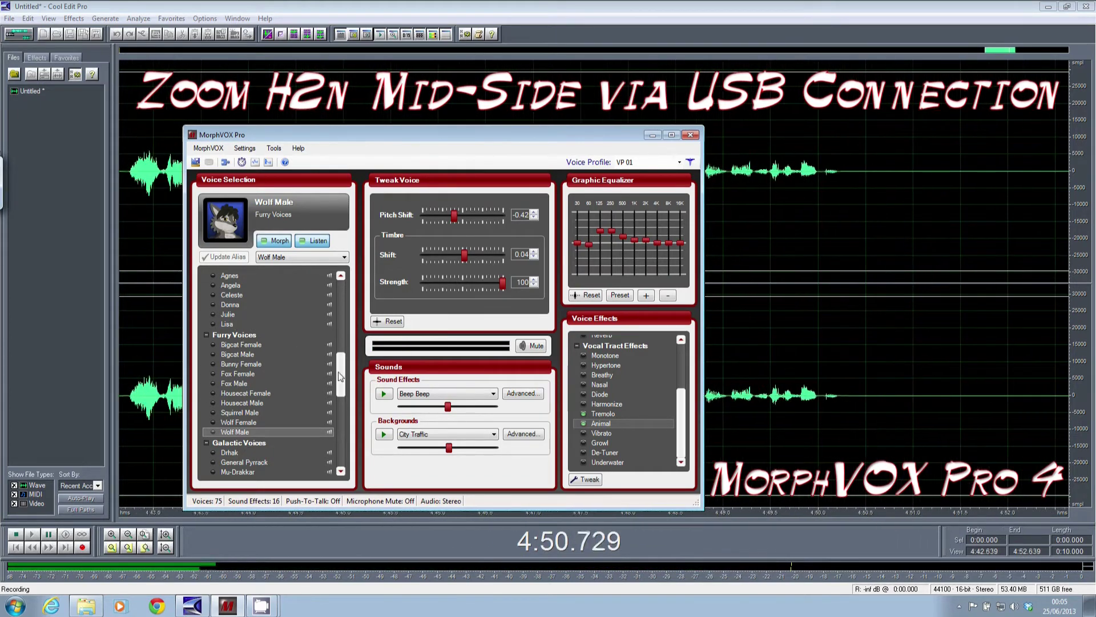
- Try out the Space Squirrel sci-fi voice, followed by the Android Female deep space voice
drag(340, 380, 340, 453)
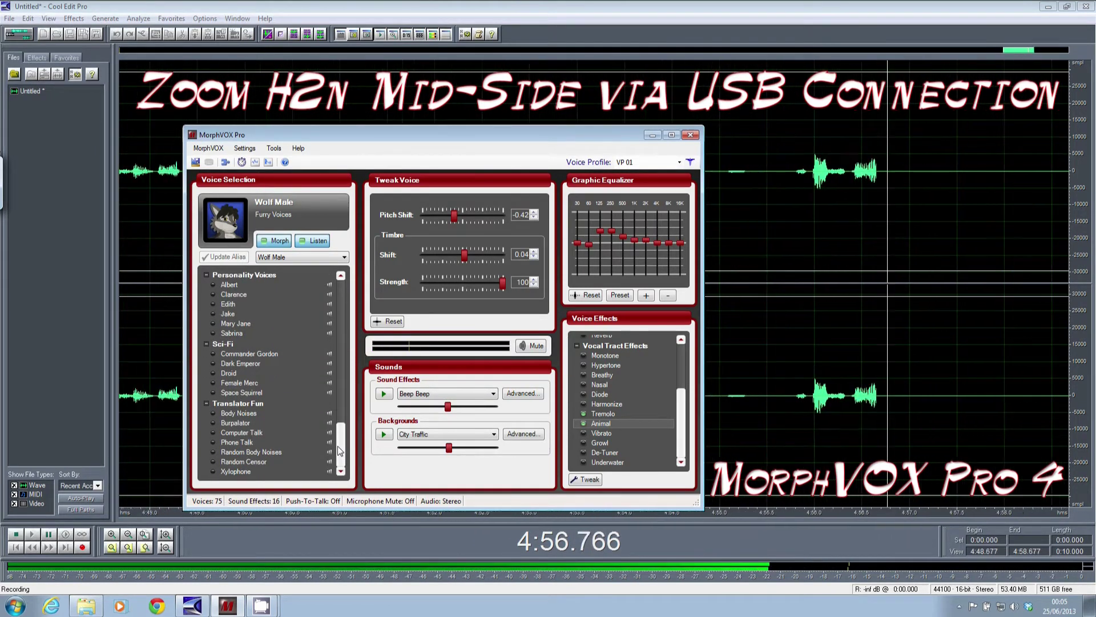
scroll(251, 400, up, 1)
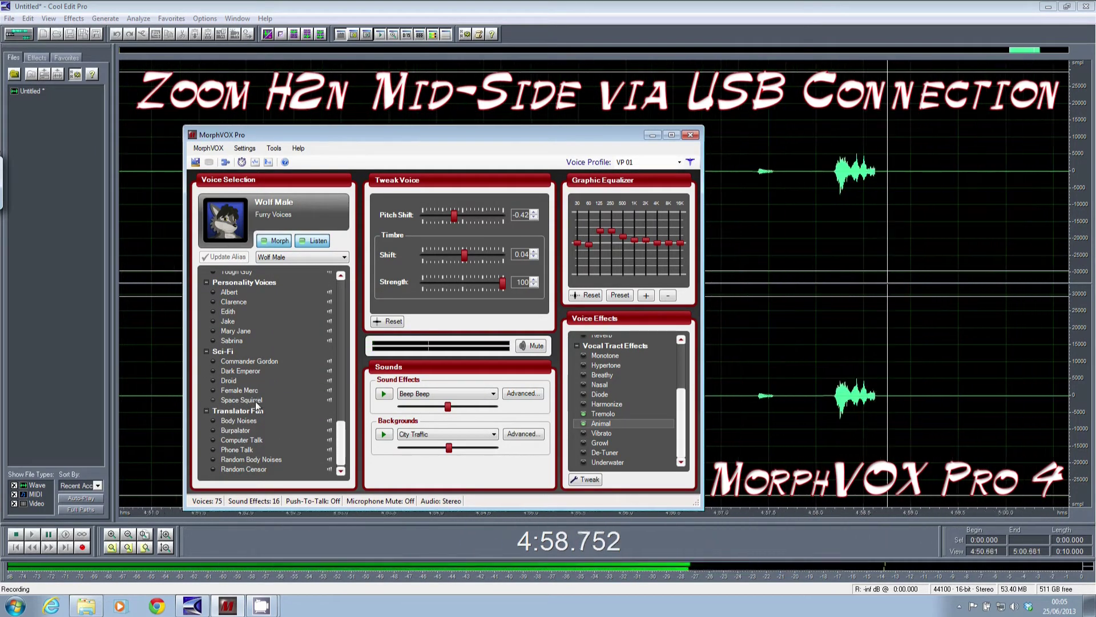
click(256, 401)
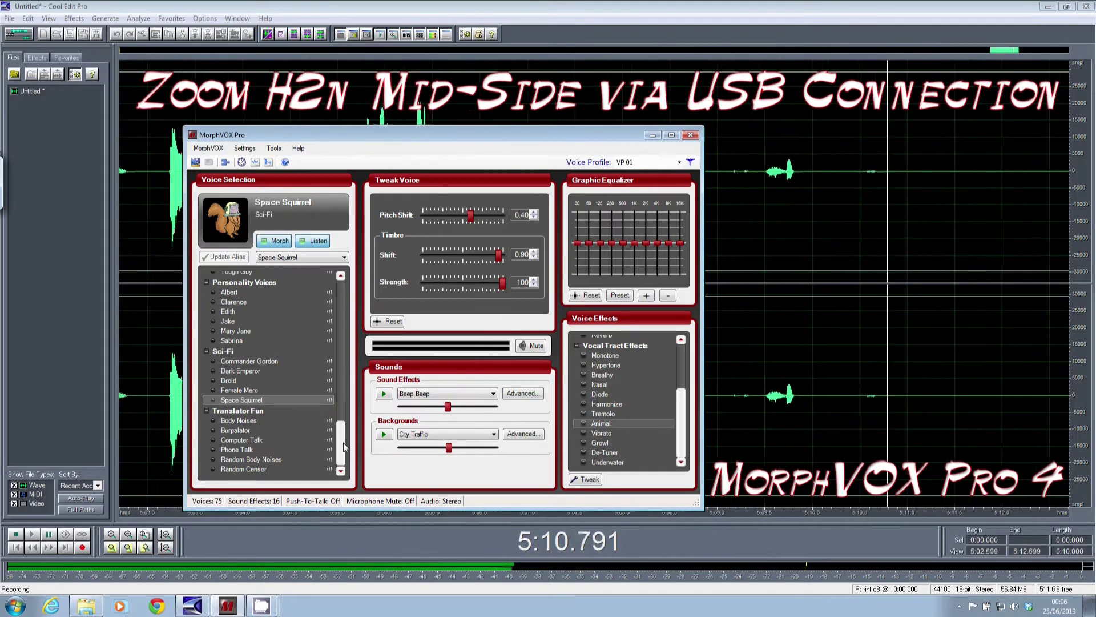
scroll(337, 403, up, 10)
drag(338, 402, 337, 302)
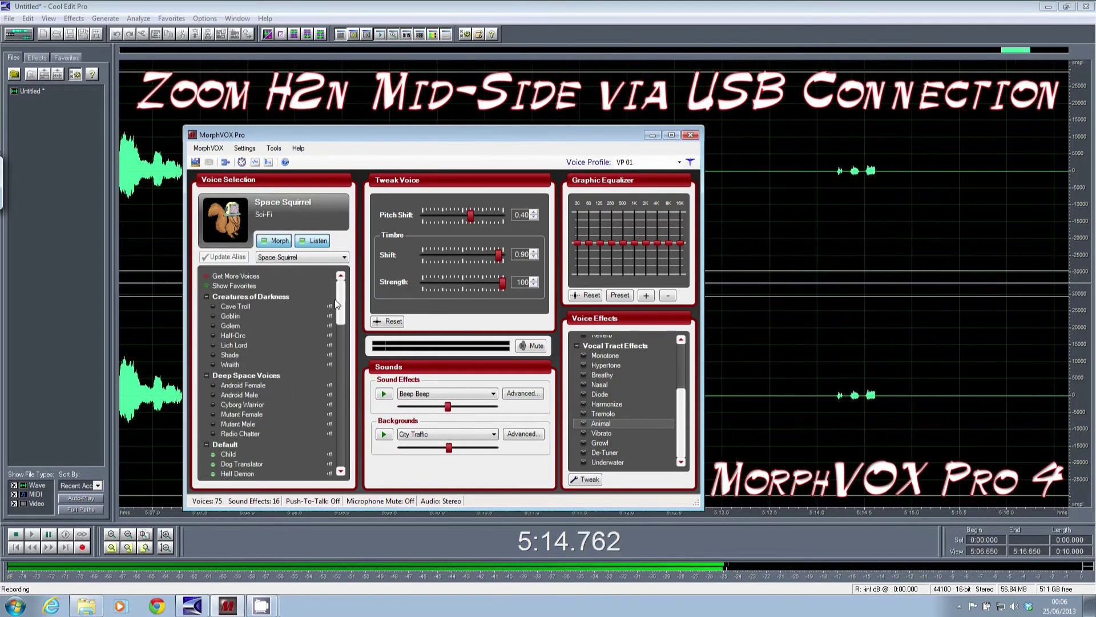
click(258, 385)
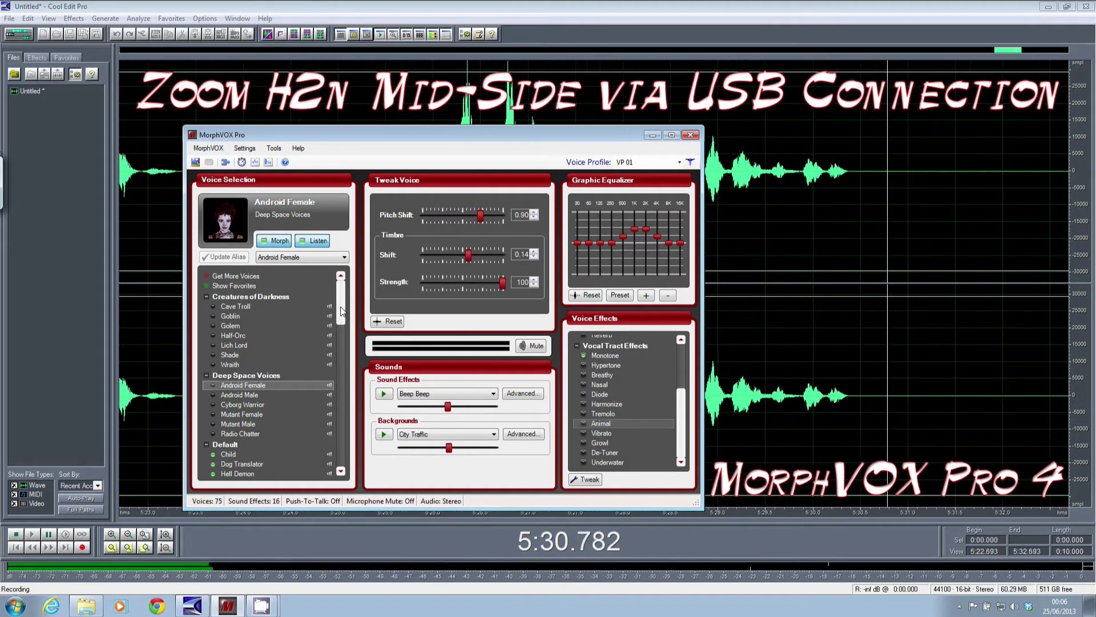
- Try out the default Hell Demon voice, followed by the Nasty Gnome fantasy voice
scroll(341, 326, down, 3)
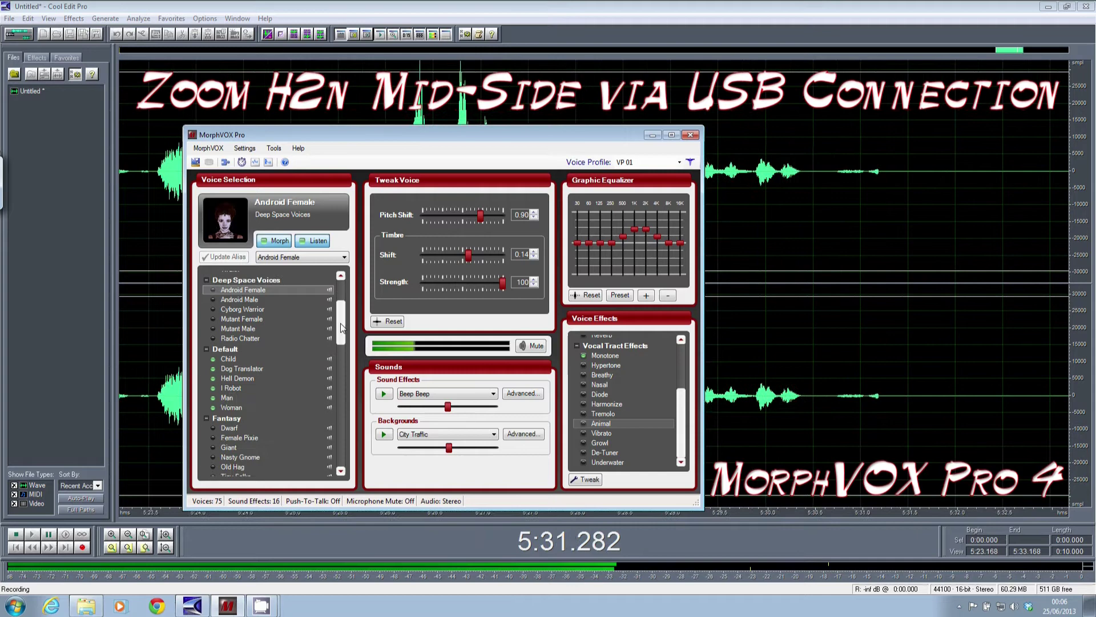
click(242, 378)
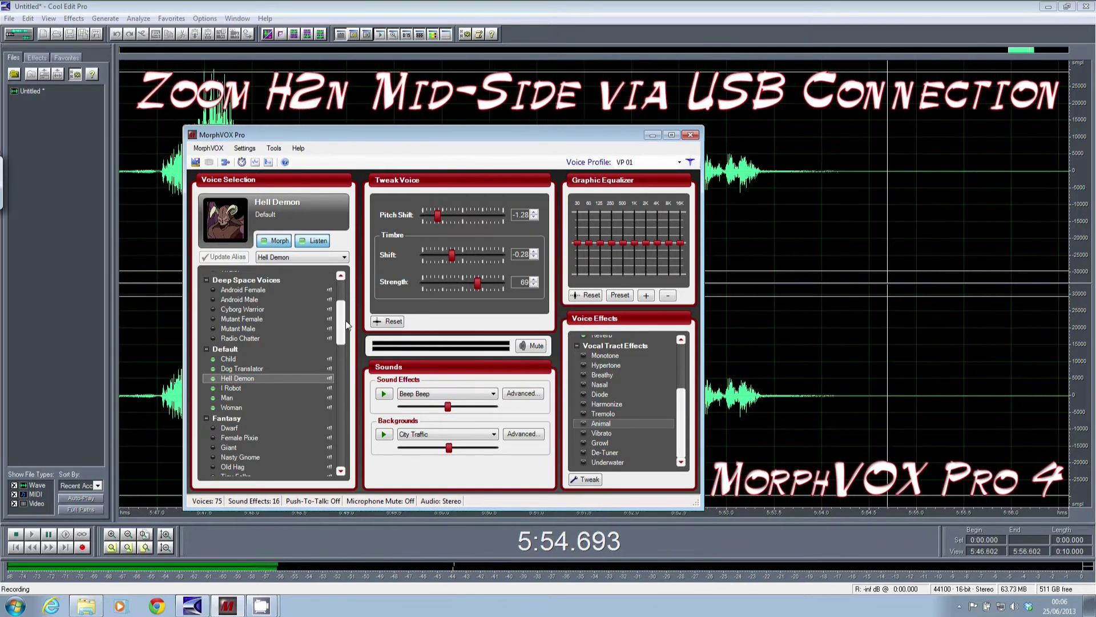
scroll(280, 393, down, 2)
click(247, 402)
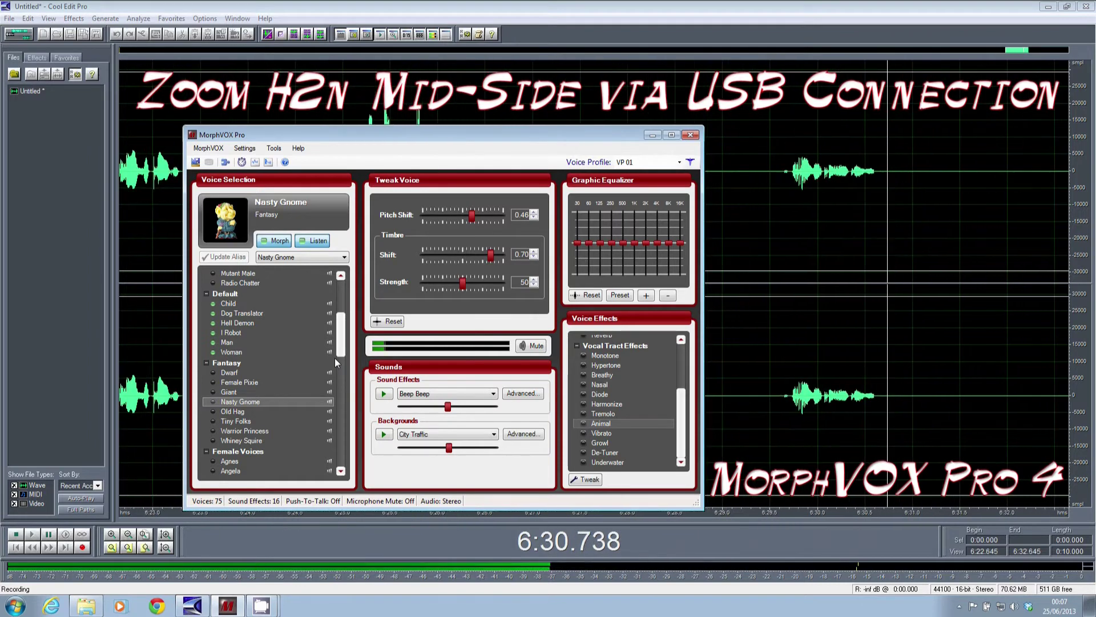
- Return to the Jake personality voice and enable the Chorus after effect on it
drag(343, 330, 341, 443)
click(232, 349)
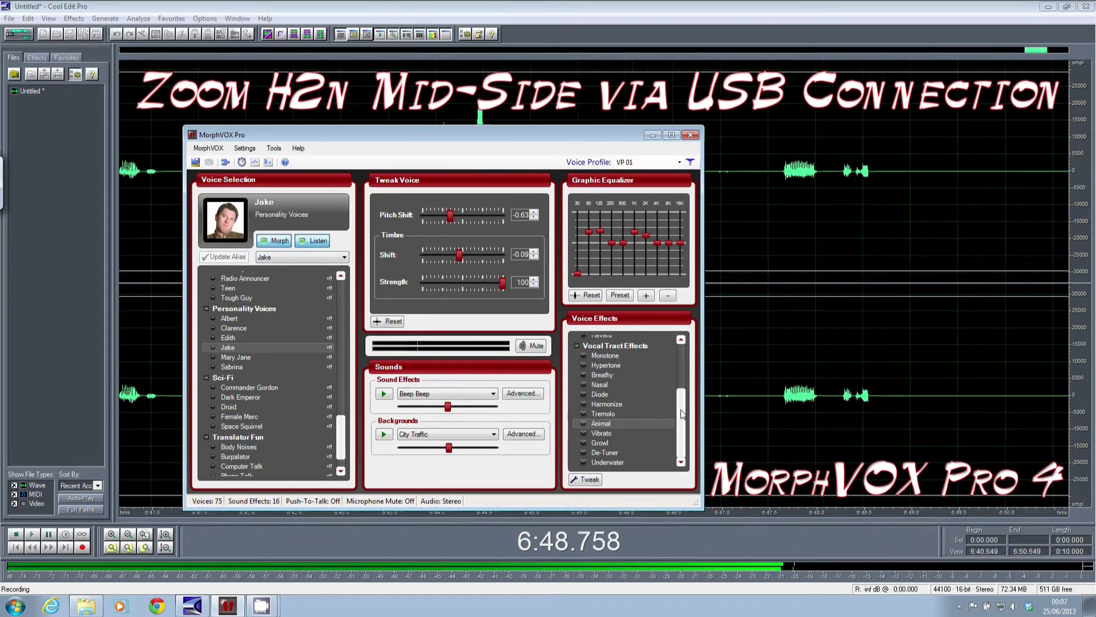
drag(684, 412, 681, 377)
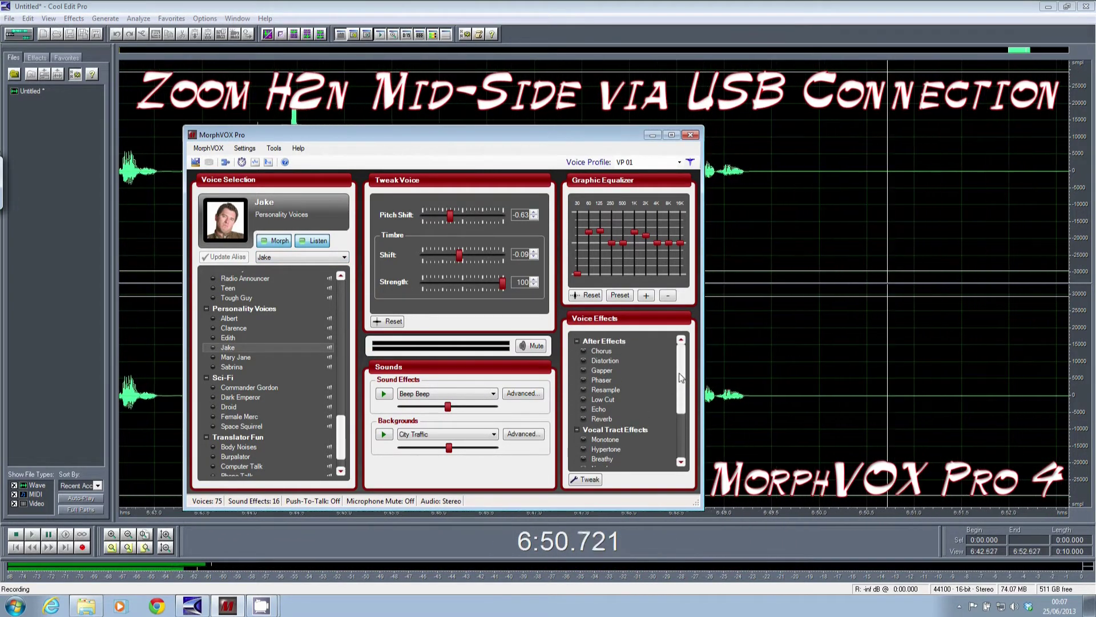
click(594, 352)
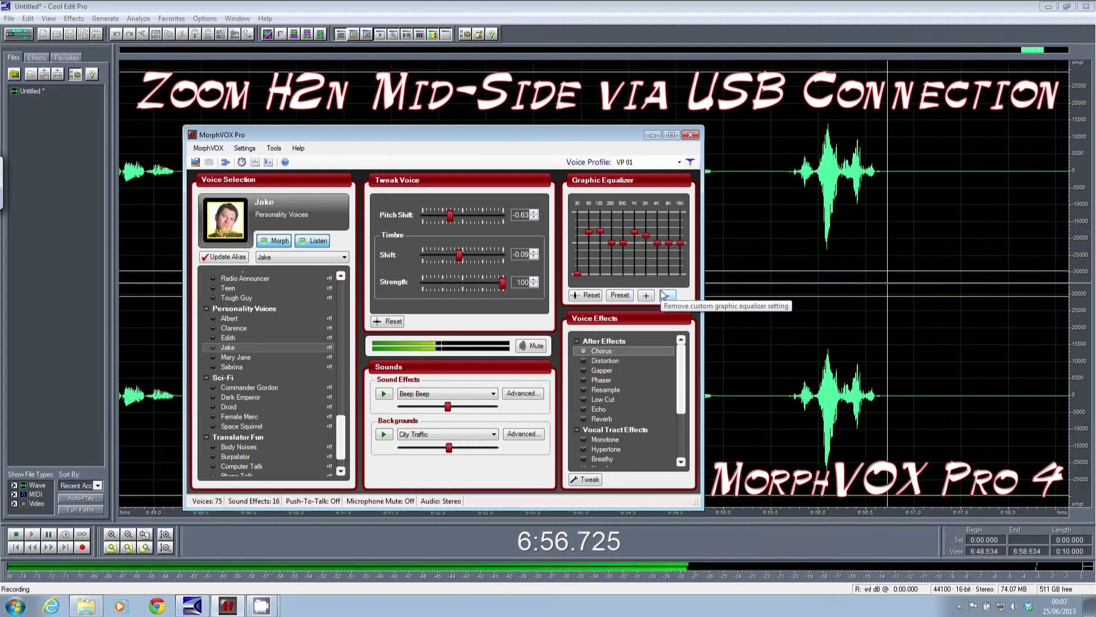
- Tweak the Chorus effect by evening the balance between both voices and trying the maximum 250 ms delay before settling on a mid-range delay
click(587, 480)
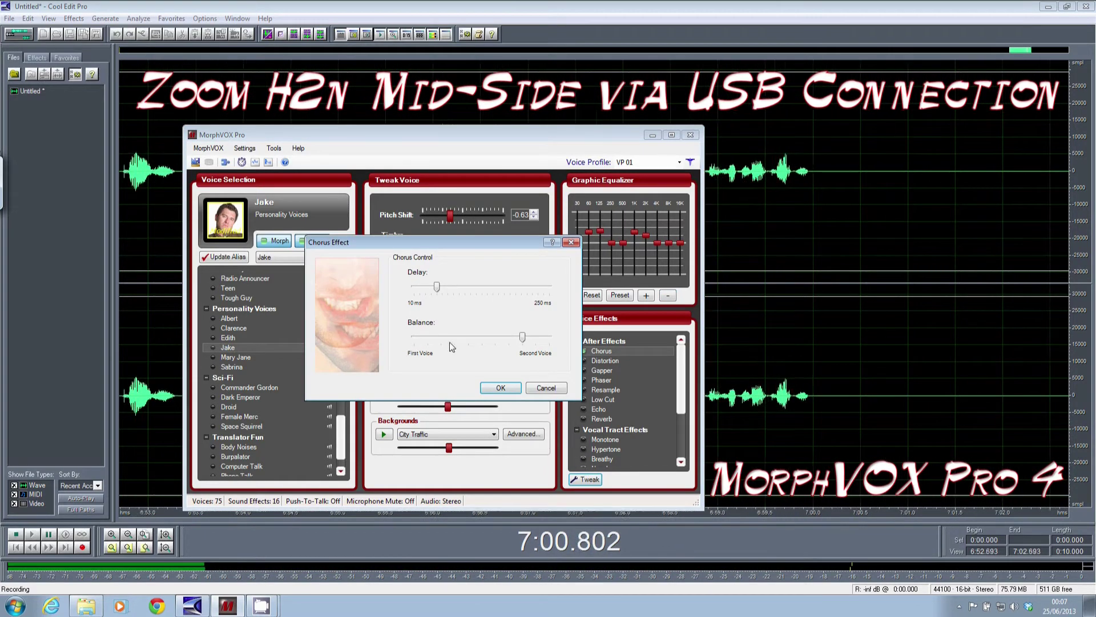
drag(522, 337, 482, 337)
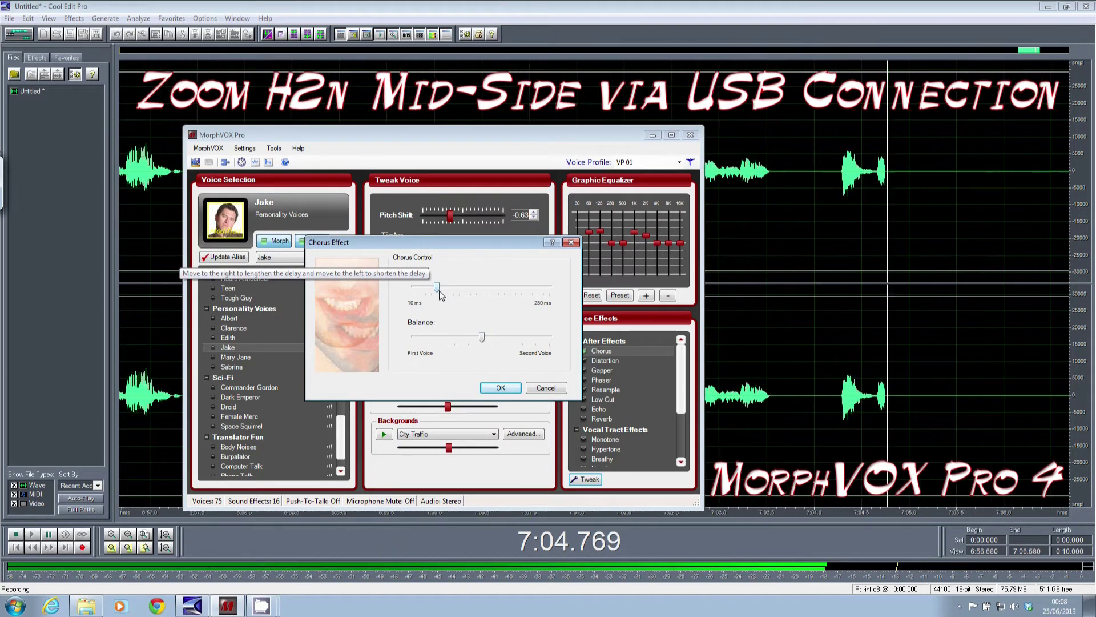
drag(441, 291, 549, 287)
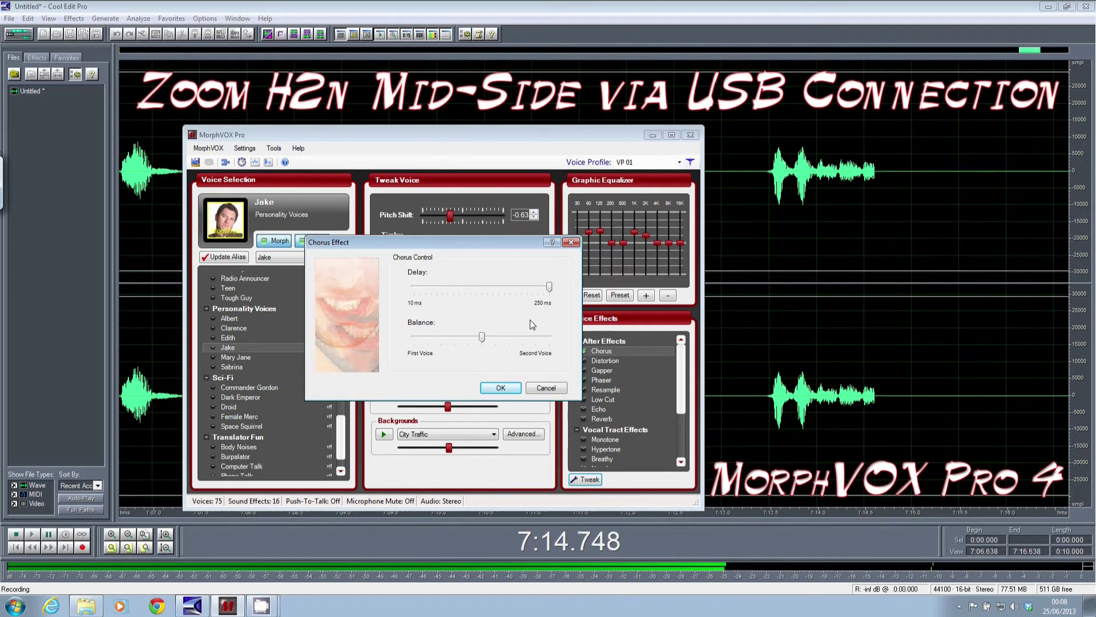
drag(548, 288, 486, 289)
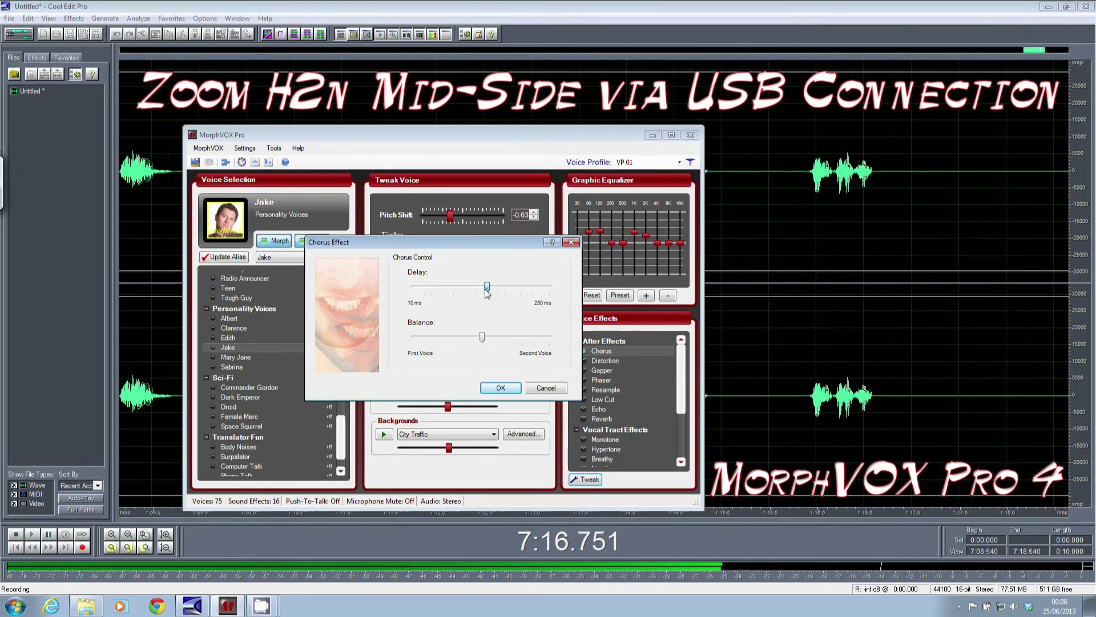
click(501, 388)
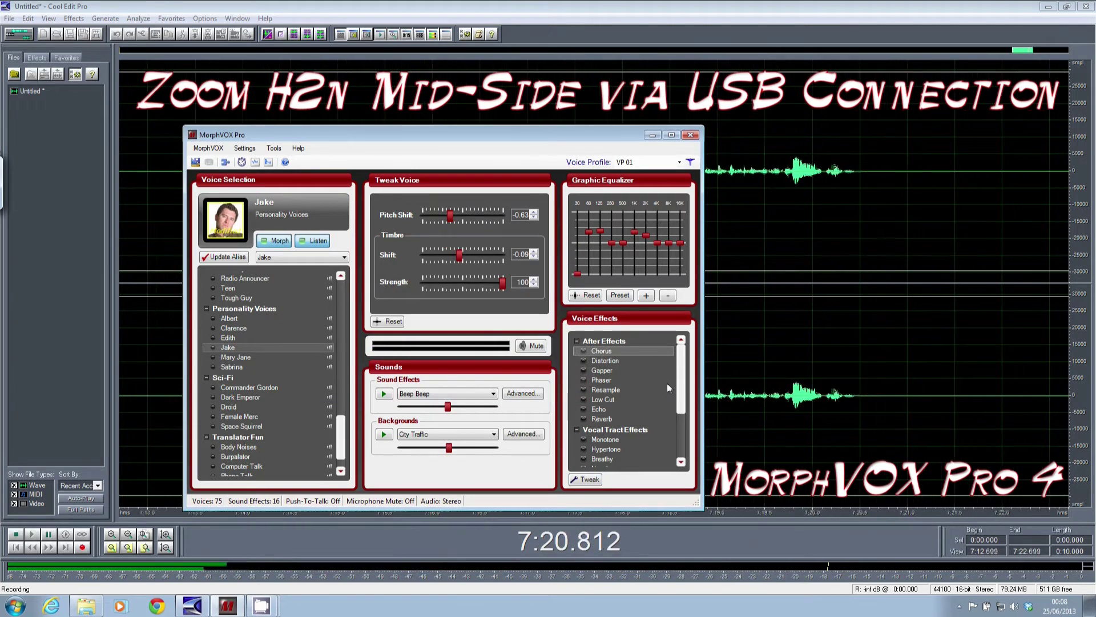
- Replace Chorus with the Echo effect on the Jake voice, try Low Cut in its place, and switch back to Echo
click(593, 410)
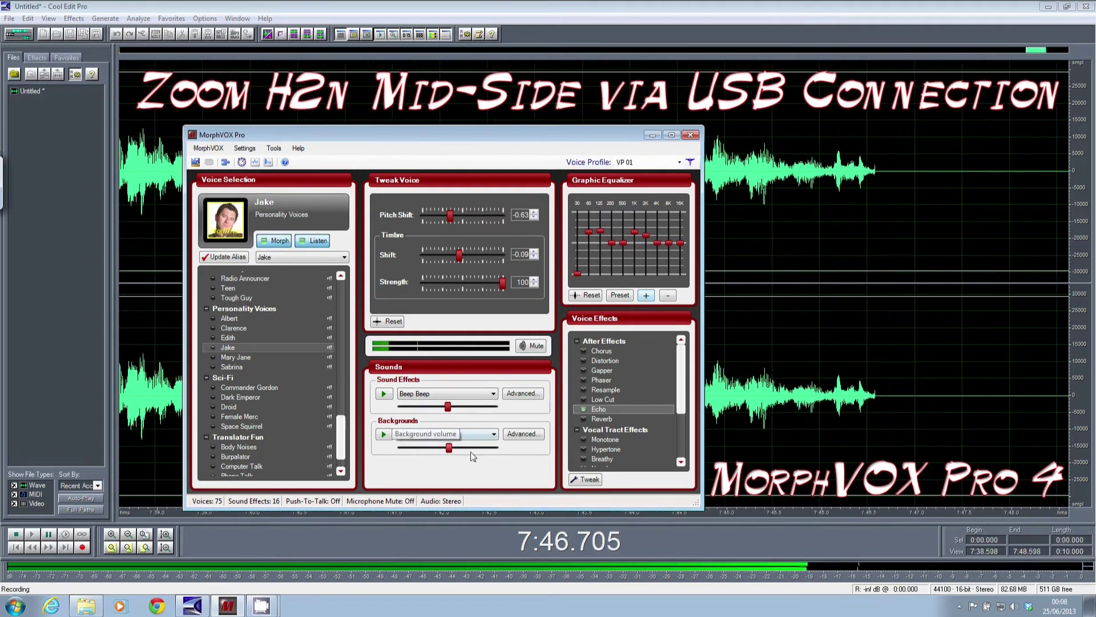
click(584, 400)
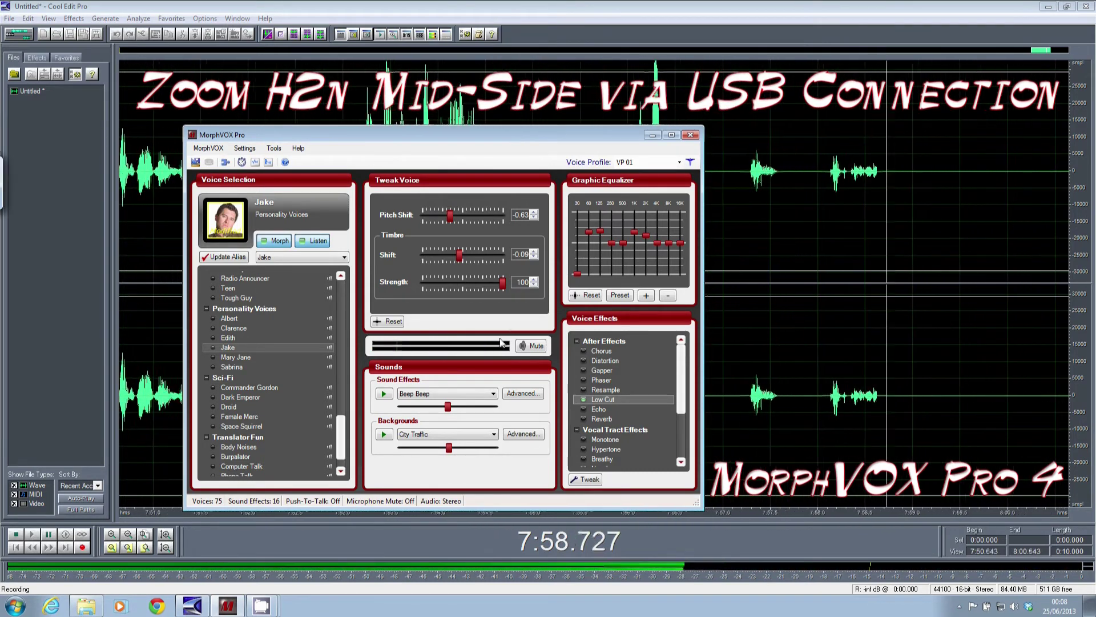
click(586, 409)
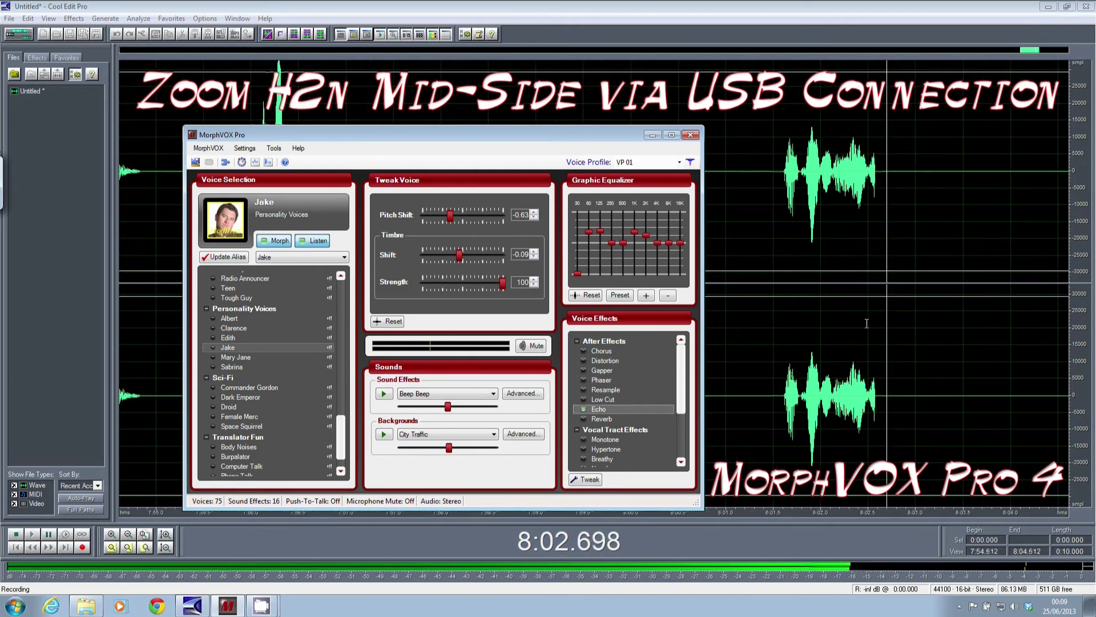